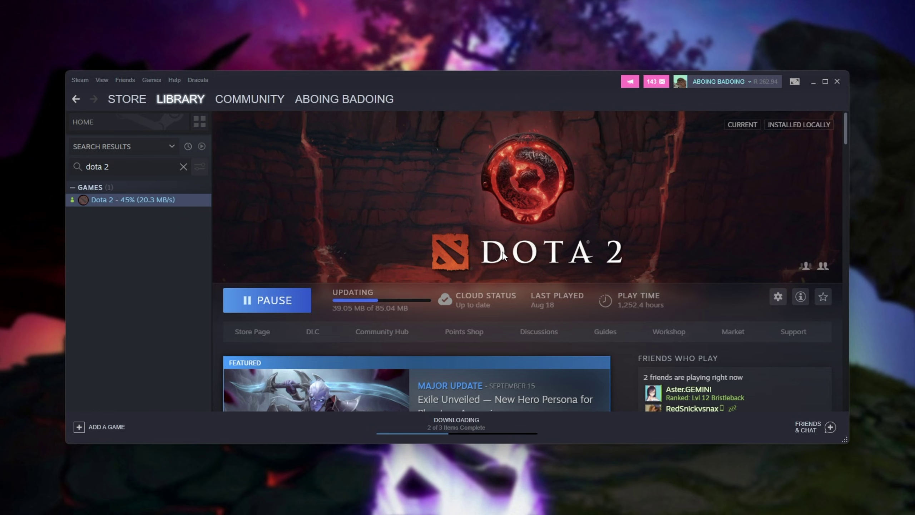
# Step: Verify the integrity of Dota 2's local game files, then make the Steam window taller
pyautogui.rightClick(185, 201)
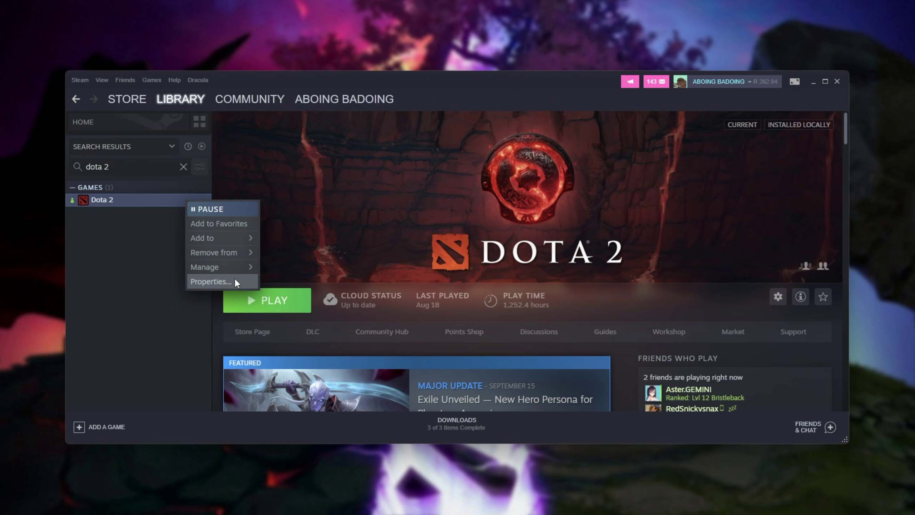
pyautogui.click(235, 278)
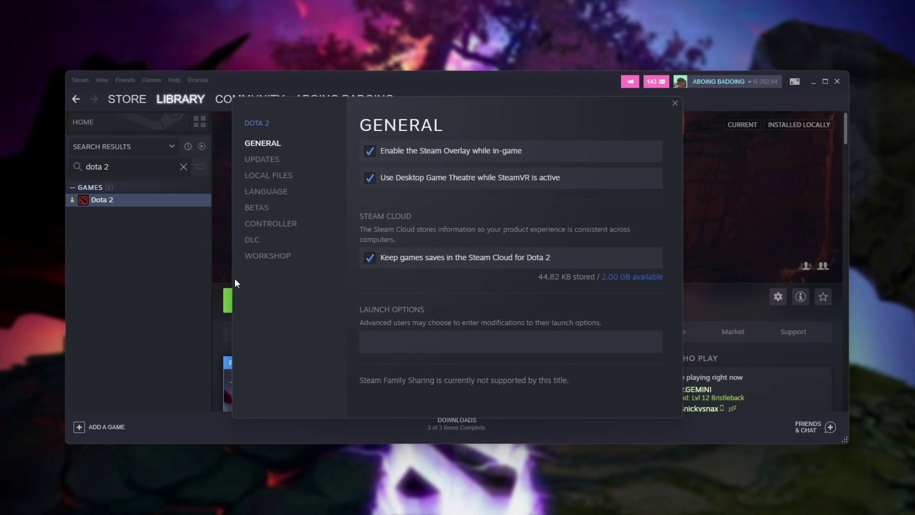
pyautogui.click(276, 176)
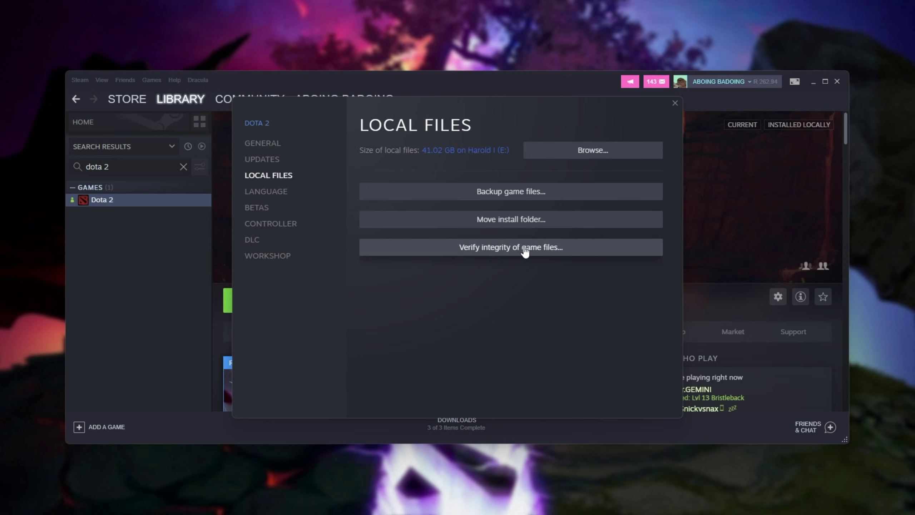
pyautogui.click(676, 103)
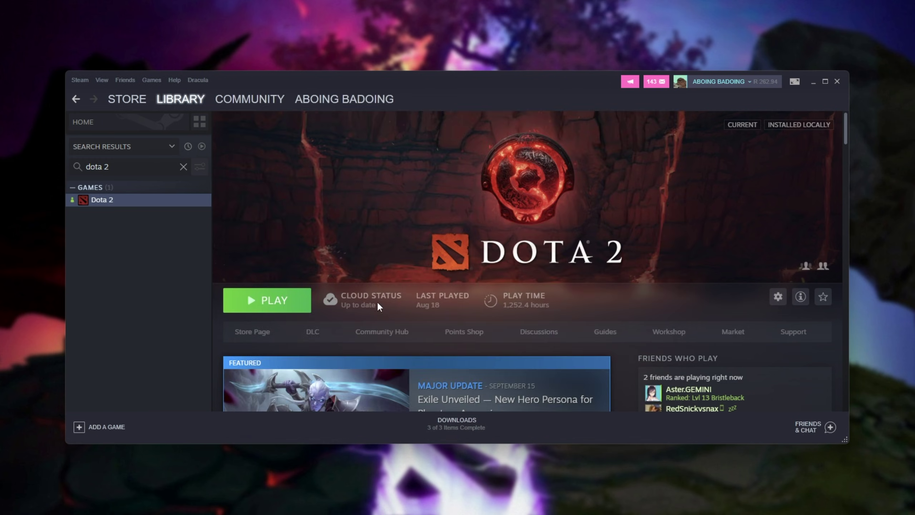
pyautogui.moveTo(546, 70); pyautogui.dragTo(546, 49)
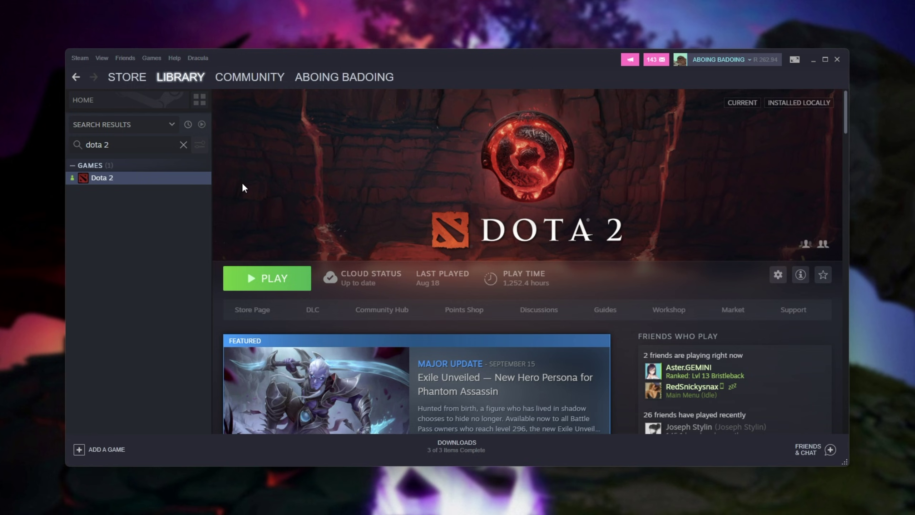
# Step: Enter -autoconfig as Dota 2's launch option in its Steam properties
pyautogui.rightClick(177, 180)
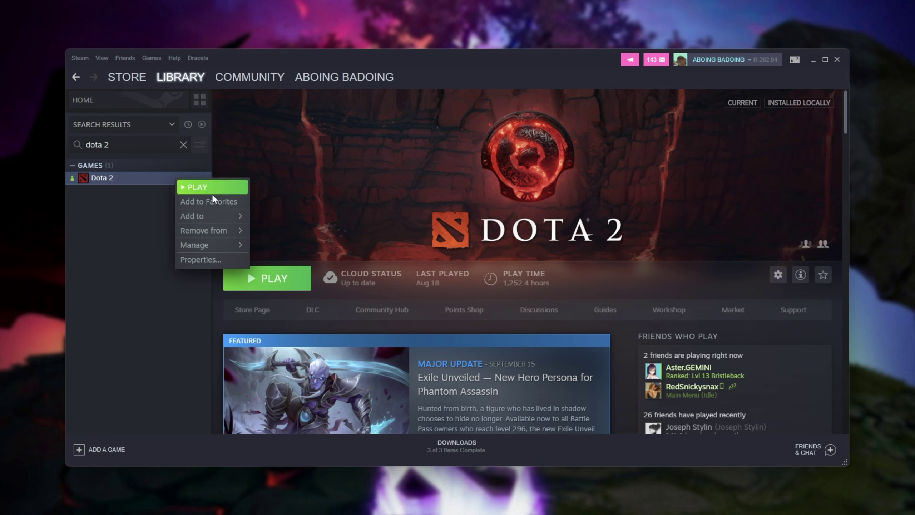
pyautogui.click(220, 259)
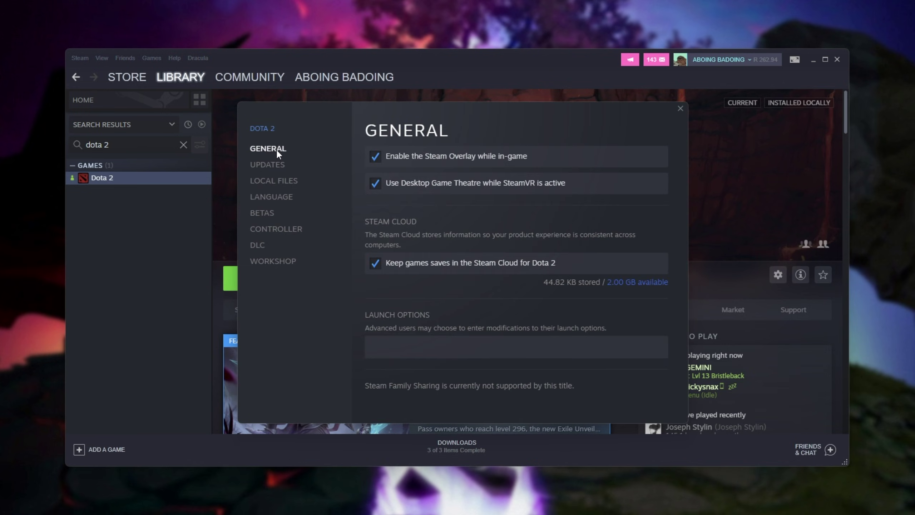
pyautogui.click(439, 342)
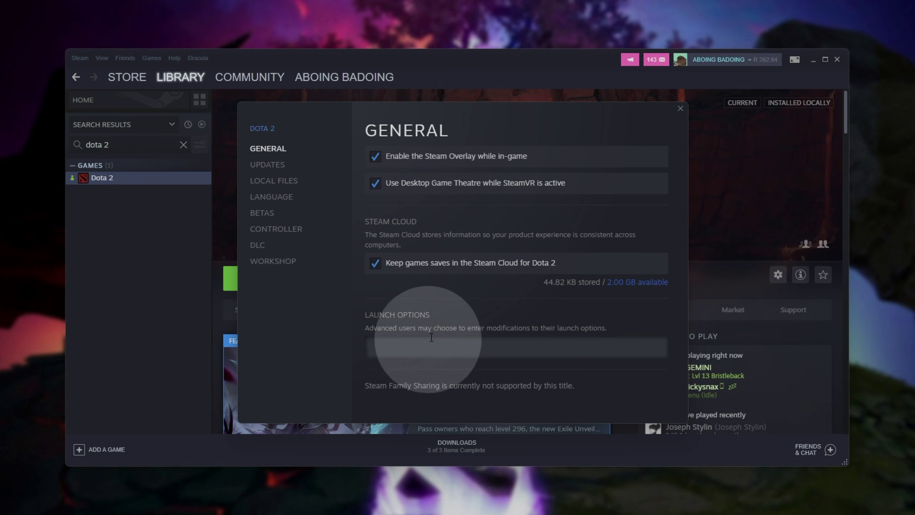
pyautogui.write('-')
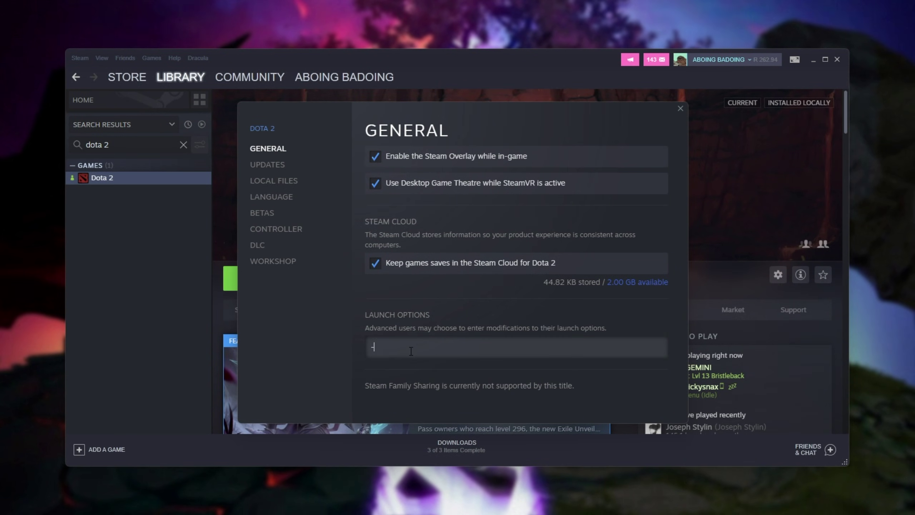
pyautogui.write('autoconfig')
# Step: Replace the launch option with '-high -windowed' and close the properties
pyautogui.hotkey('ctrl', 'a')
pyautogui.press('BackSpace')
pyautogui.write('-high -windowed')
pyautogui.moveTo(385, 347); pyautogui.dragTo(506, 353)
pyautogui.click(506, 353)
pyautogui.tripleClick(501, 341)
pyautogui.press('Escape')
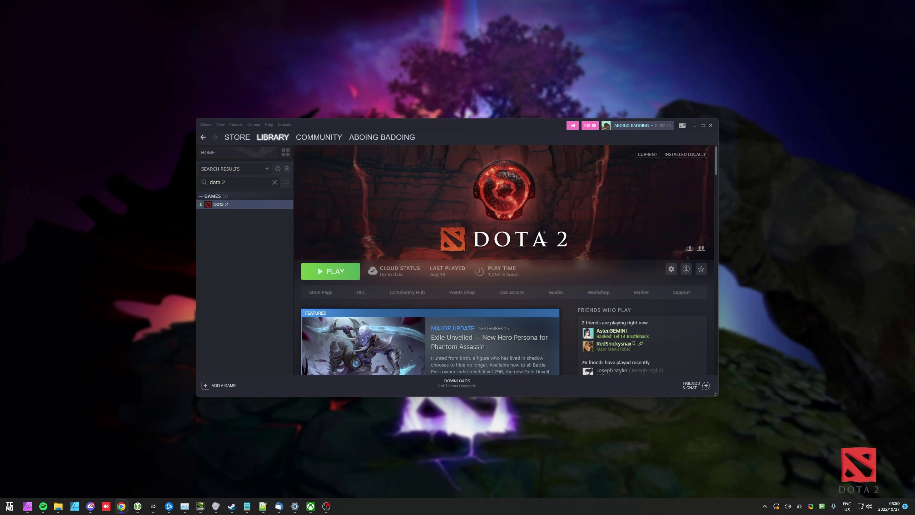
# Step: Minimise Steam and open Windows Advanced System Settings via Start search, centred on screen
pyautogui.press('super+Down')
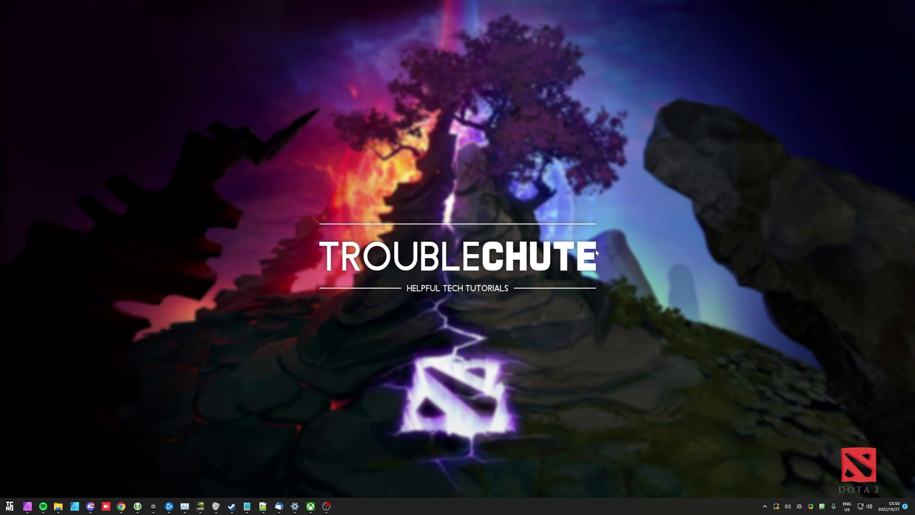
pyautogui.press('super')
pyautogui.write('advanced system')
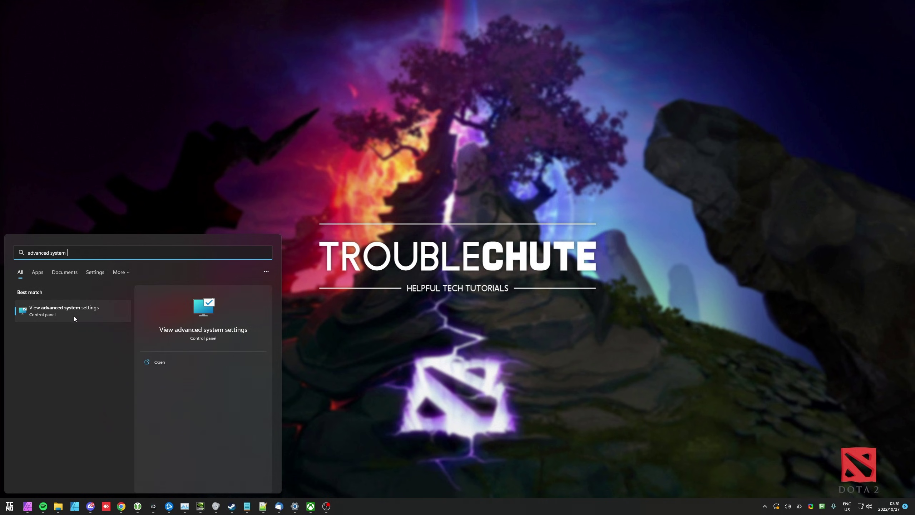
pyautogui.click(64, 309)
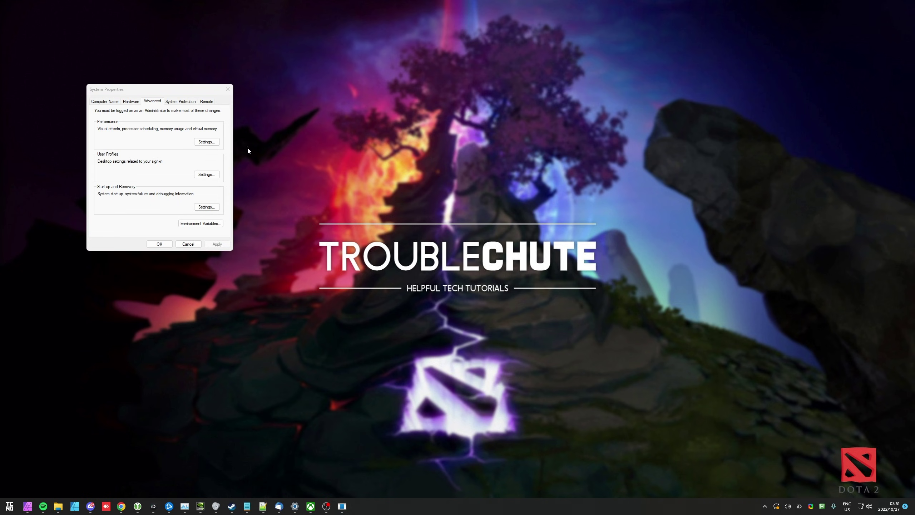
pyautogui.moveTo(181, 87); pyautogui.dragTo(486, 180)
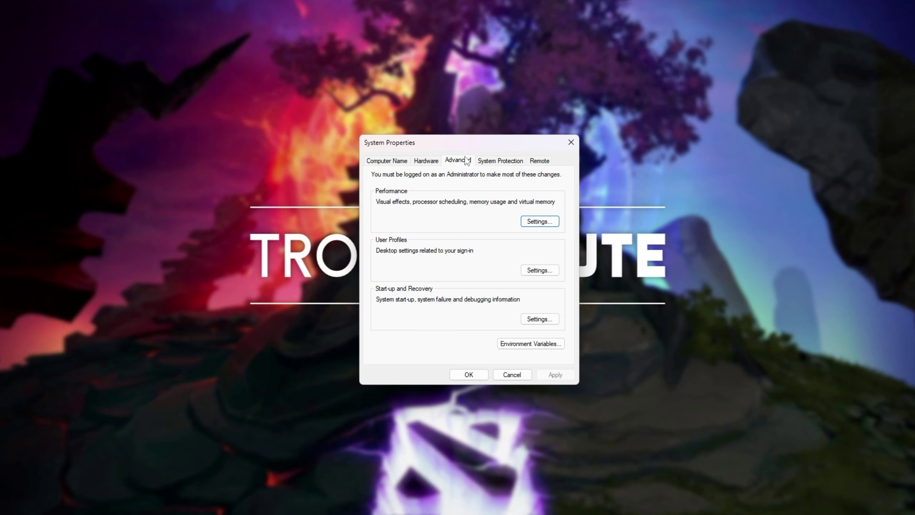
# Step: Inspect drive C:'s 6000–24000 MB paging file in Virtual Memory, then cancel without changes
pyautogui.click(540, 221)
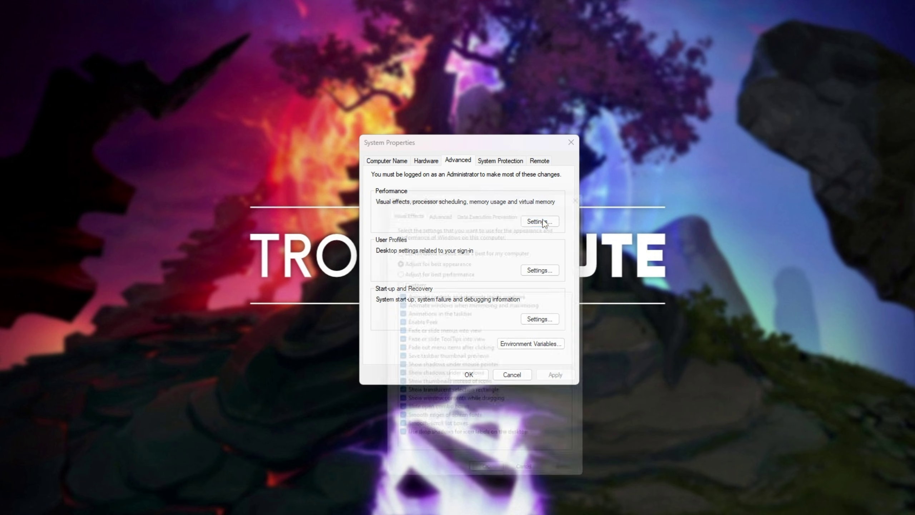
pyautogui.moveTo(496, 186); pyautogui.dragTo(482, 96)
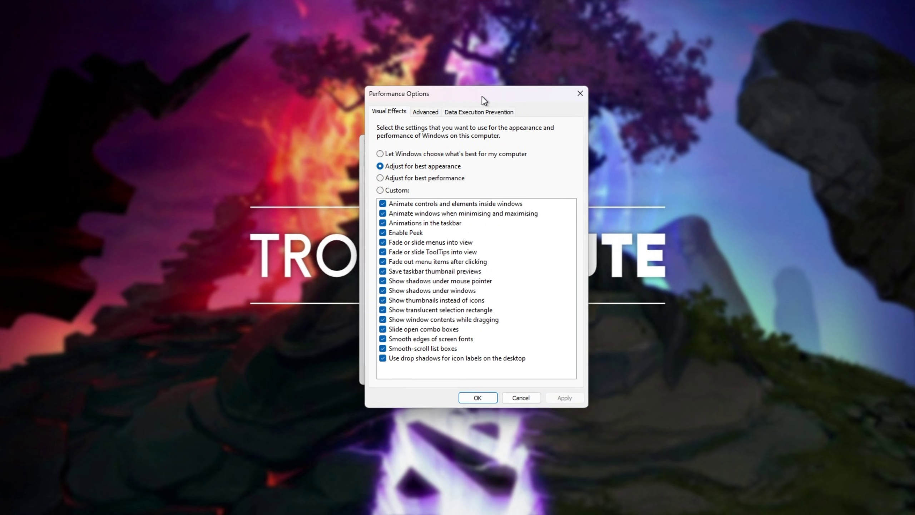
pyautogui.click(428, 119)
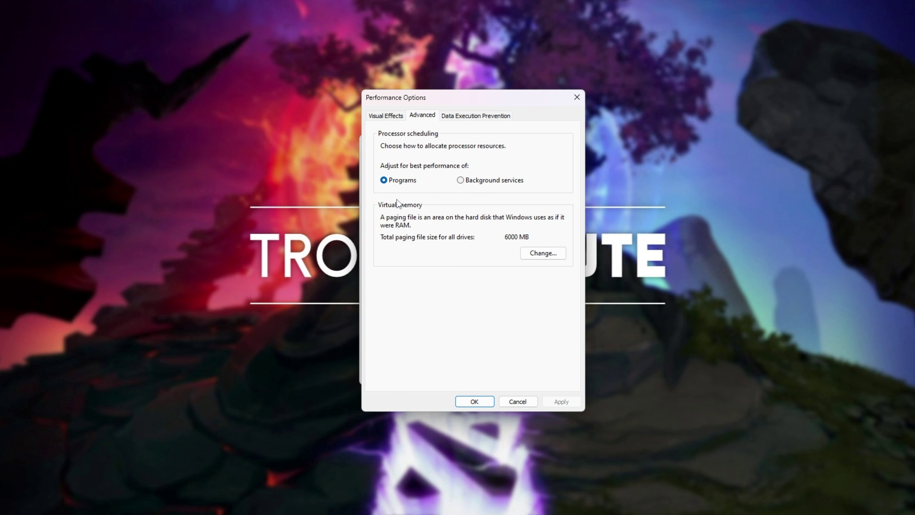
pyautogui.click(538, 254)
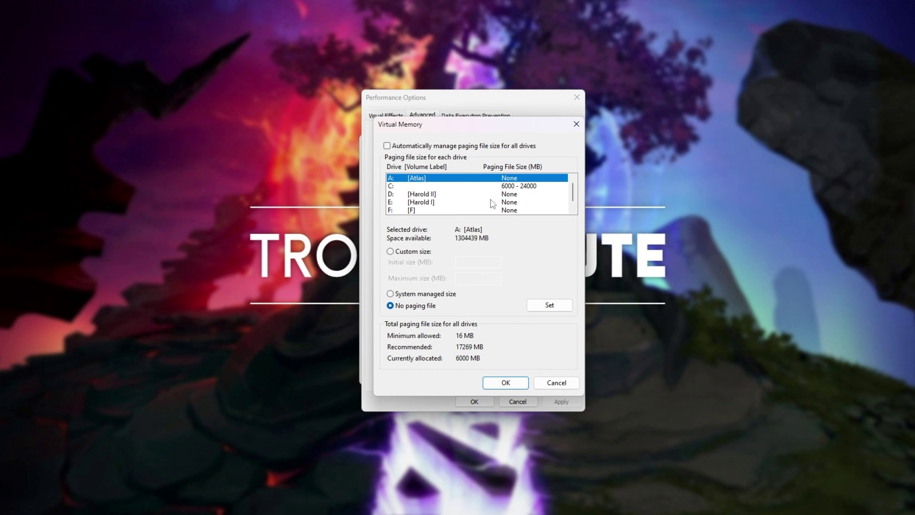
pyautogui.click(420, 187)
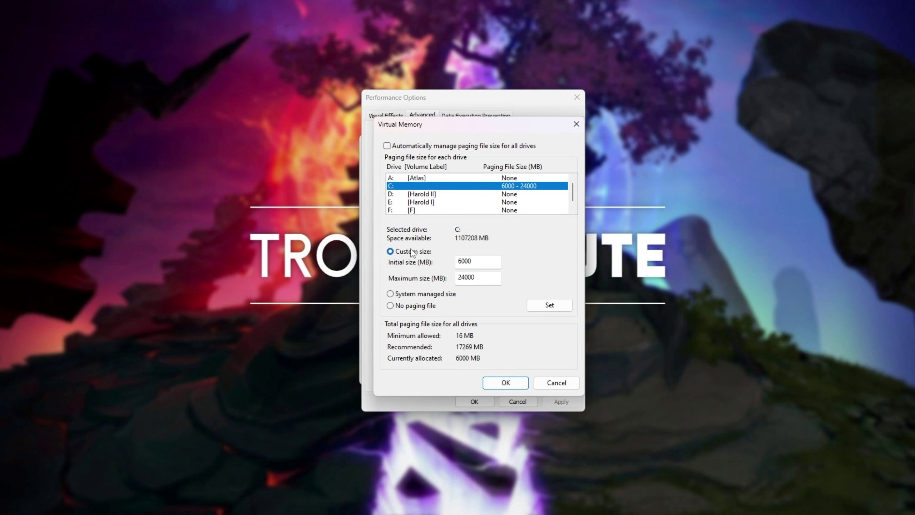
pyautogui.doubleClick(463, 260)
pyautogui.click(476, 280)
pyautogui.click(555, 383)
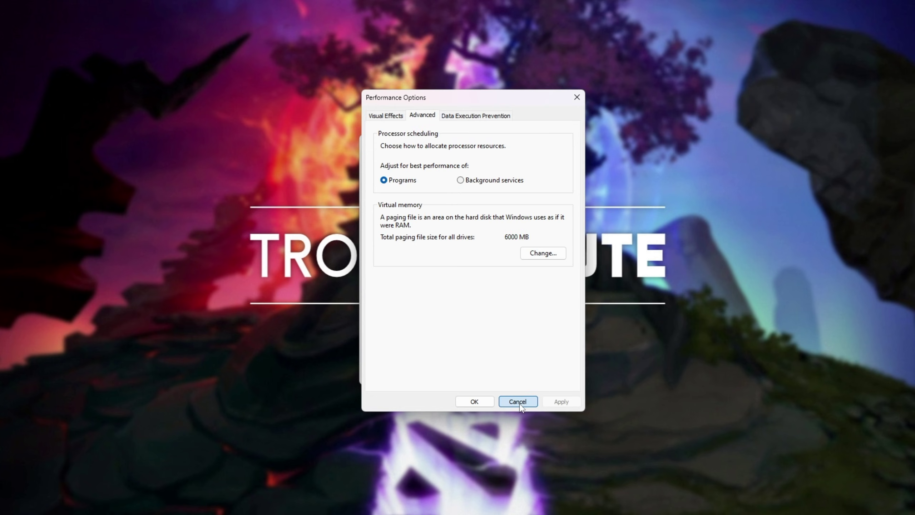
# Step: Cancel out of Performance Options and System Properties, returning to the desktop
pyautogui.click(519, 403)
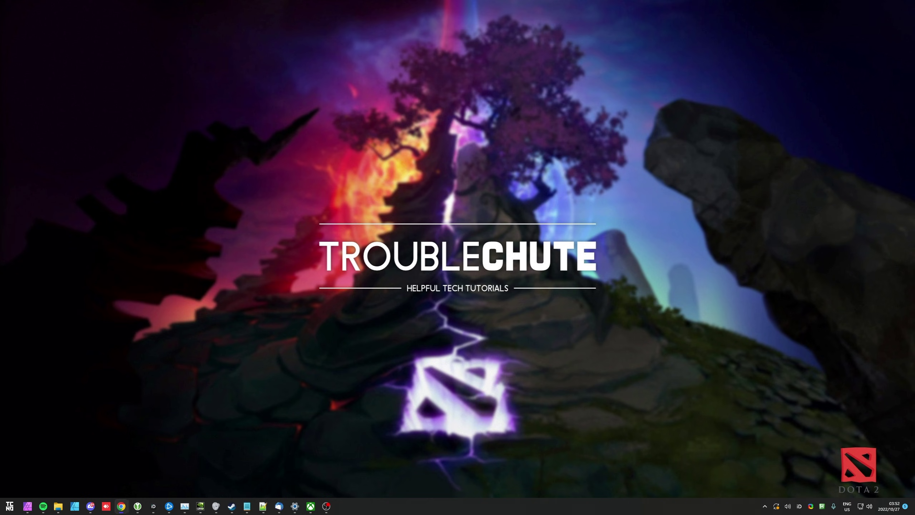
pyautogui.click(326, 506)
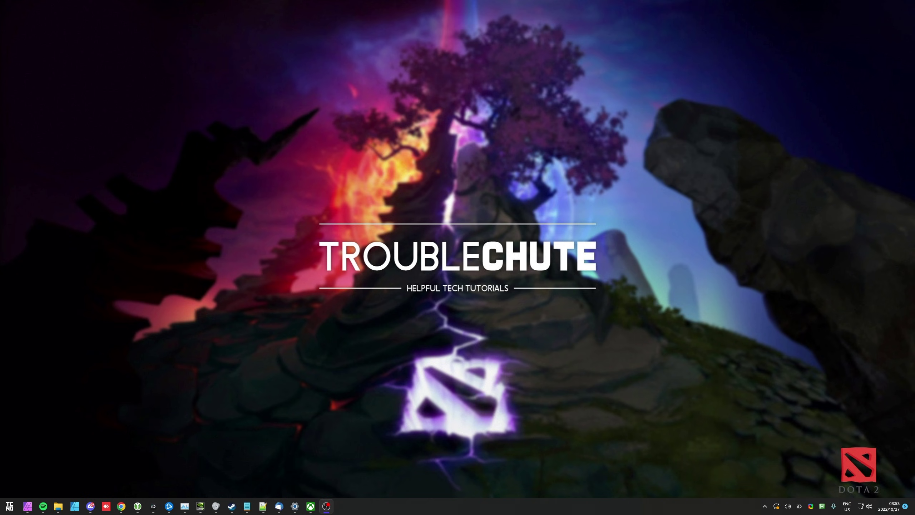